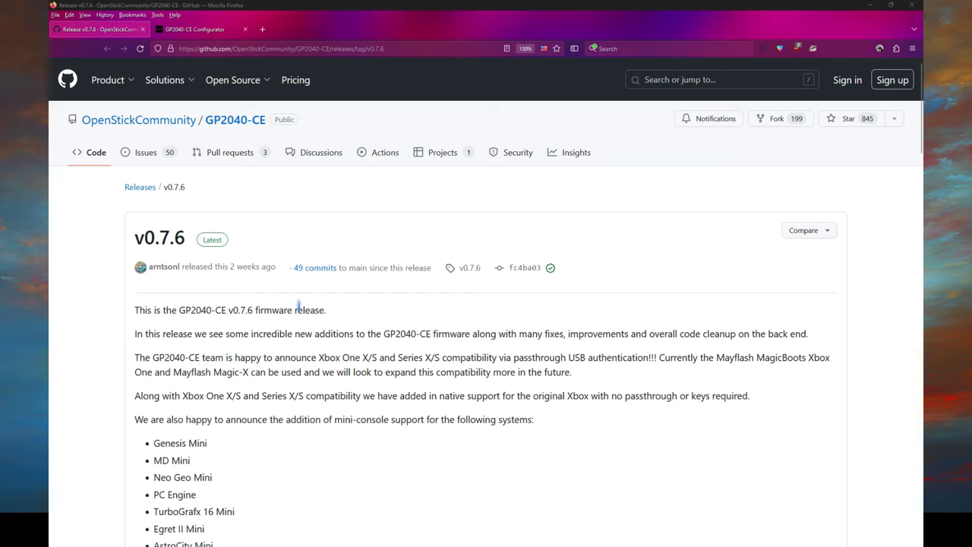
Scroll the v0.7.6 release notes down past What's Changed to the 32-file Assets list
{"action": "scroll", "coordinate": [298, 309], "scroll_direction": "down", "scroll_amount": 2}
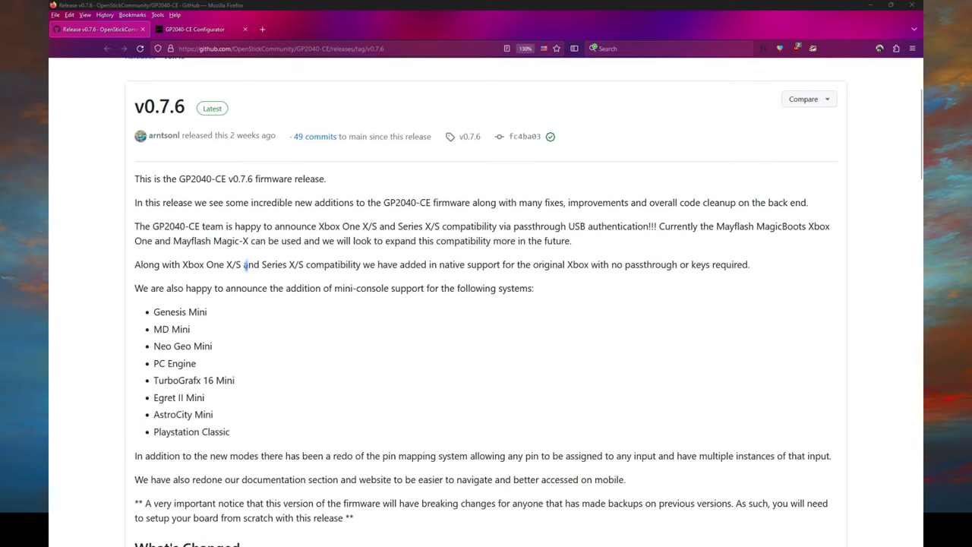
{"action": "scroll", "coordinate": [245, 266], "scroll_direction": "down", "scroll_amount": 9}
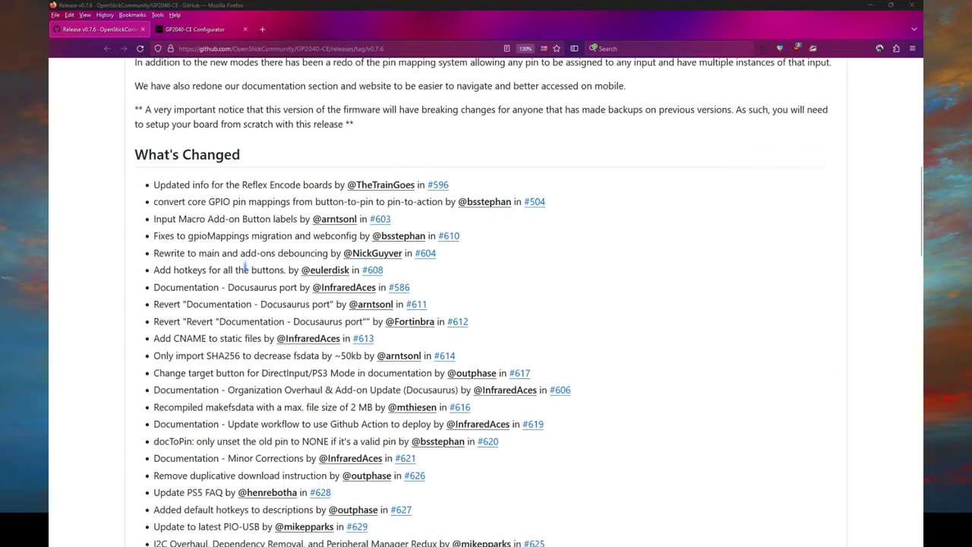
{"action": "scroll", "coordinate": [244, 266], "scroll_direction": "down", "scroll_amount": 18}
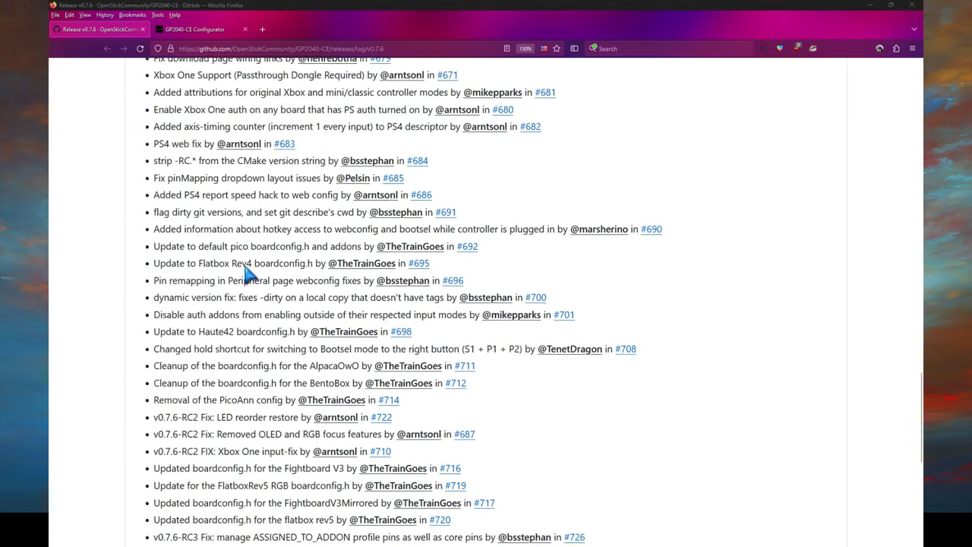
{"action": "scroll", "coordinate": [244, 266], "scroll_direction": "down", "scroll_amount": 5}
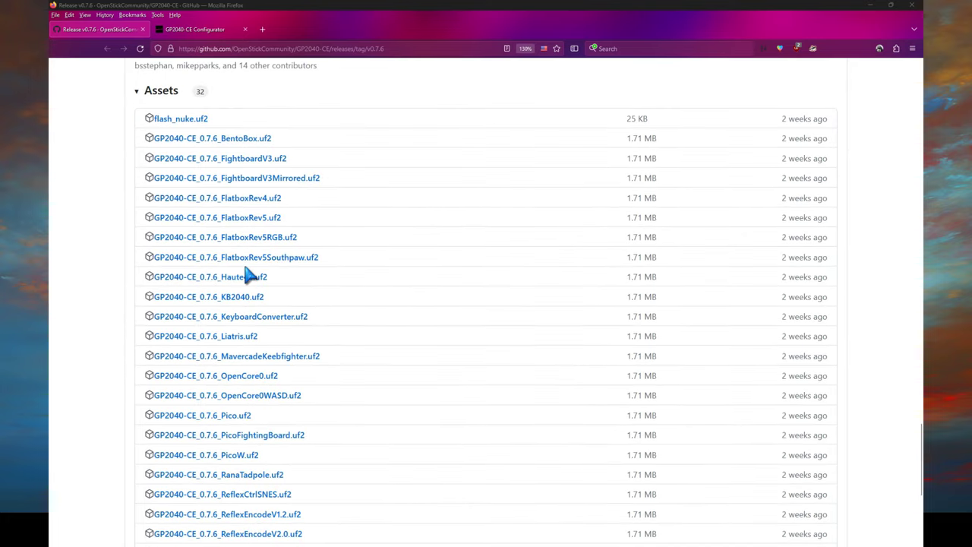
Save flash_nuke.uf2, overwriting the old copy, and GP2040-CE_0.7.6_Haute42.uf2 to Downloads
{"action": "left_click", "coordinate": [181, 120]}
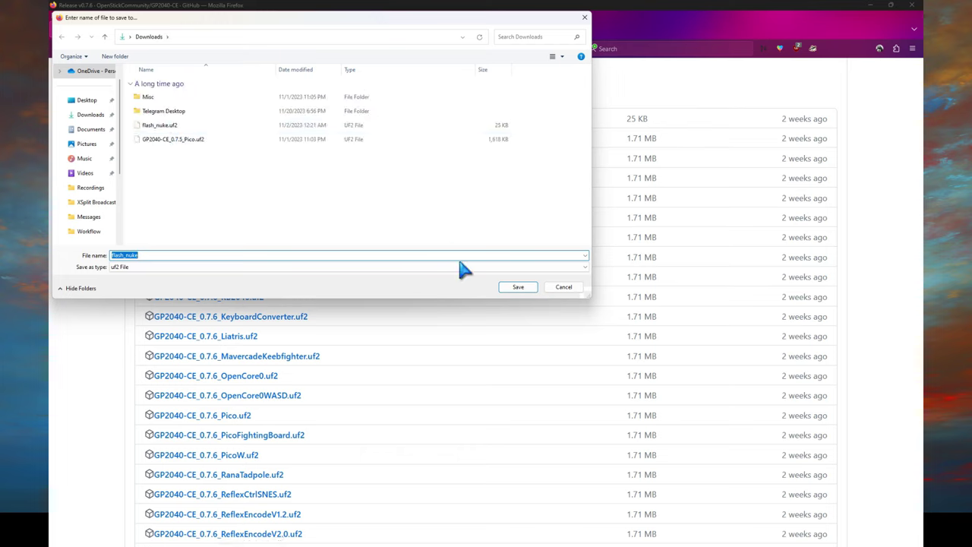
{"action": "left_click", "coordinate": [518, 293]}
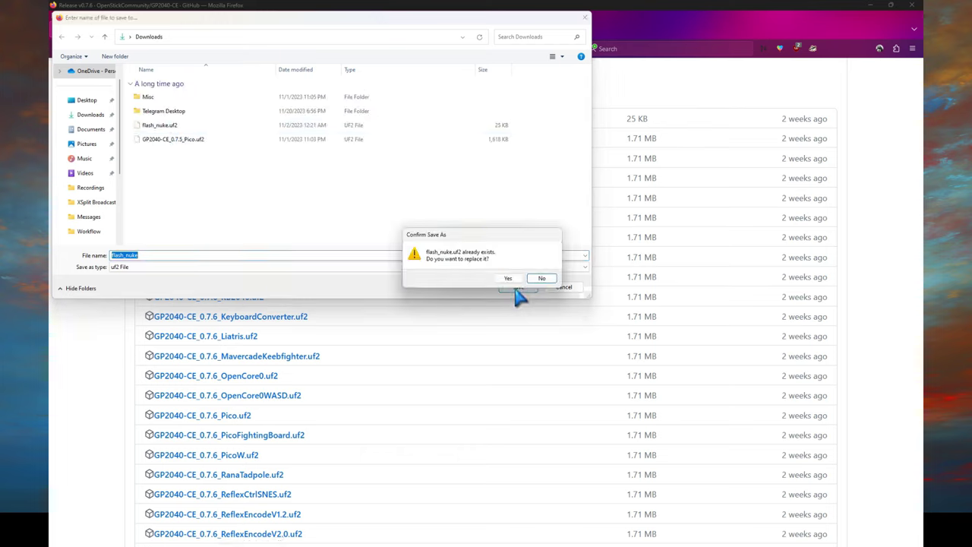
{"action": "left_click", "coordinate": [507, 280]}
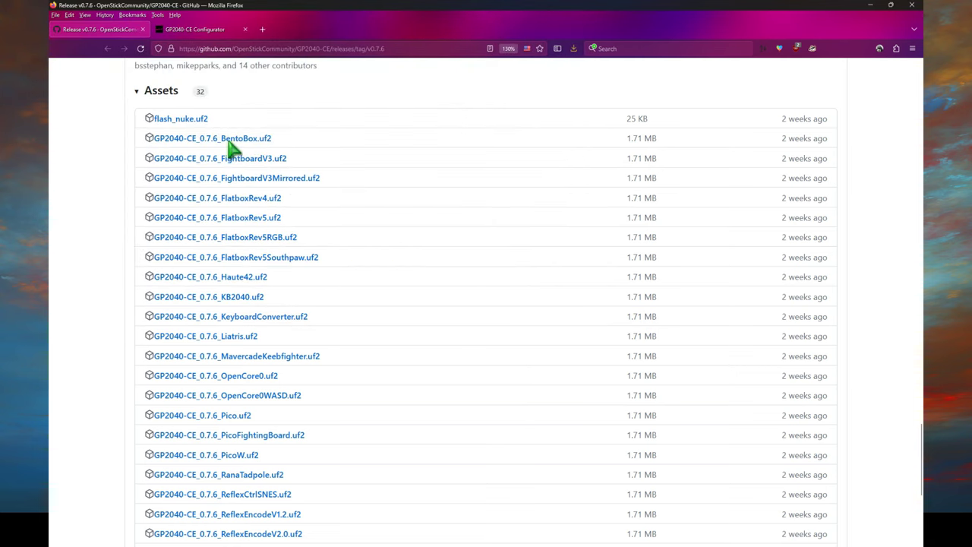
{"action": "left_click", "coordinate": [241, 279]}
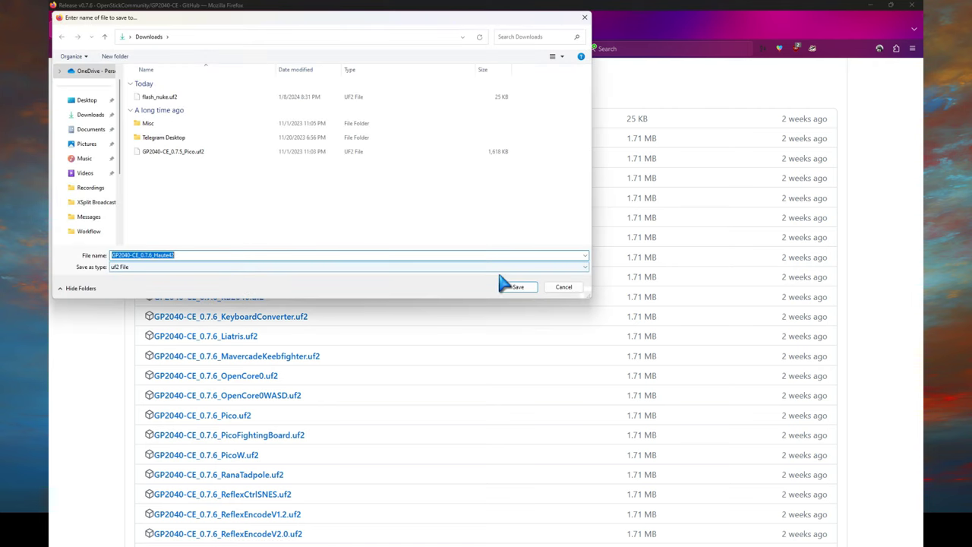
{"action": "left_click", "coordinate": [517, 293]}
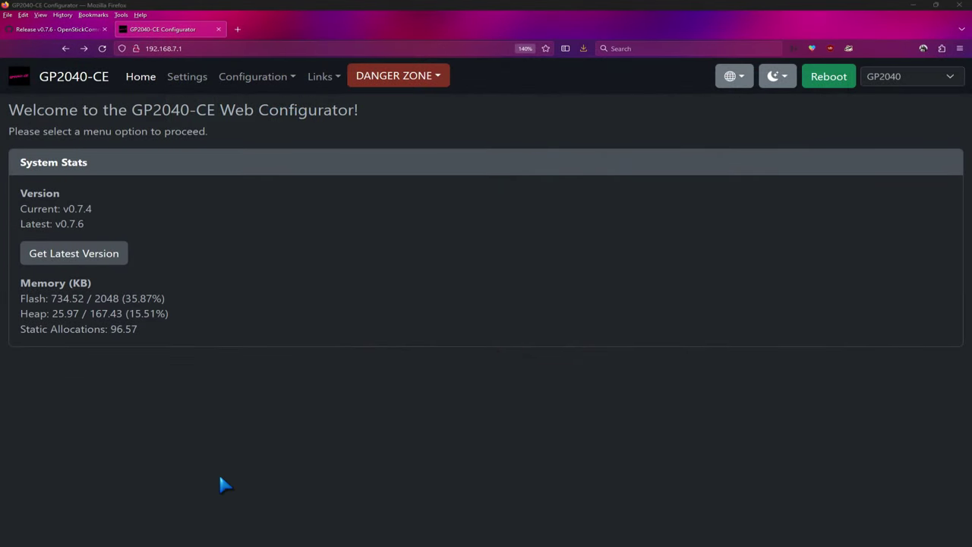
{"action": "left_click", "coordinate": [225, 48]}
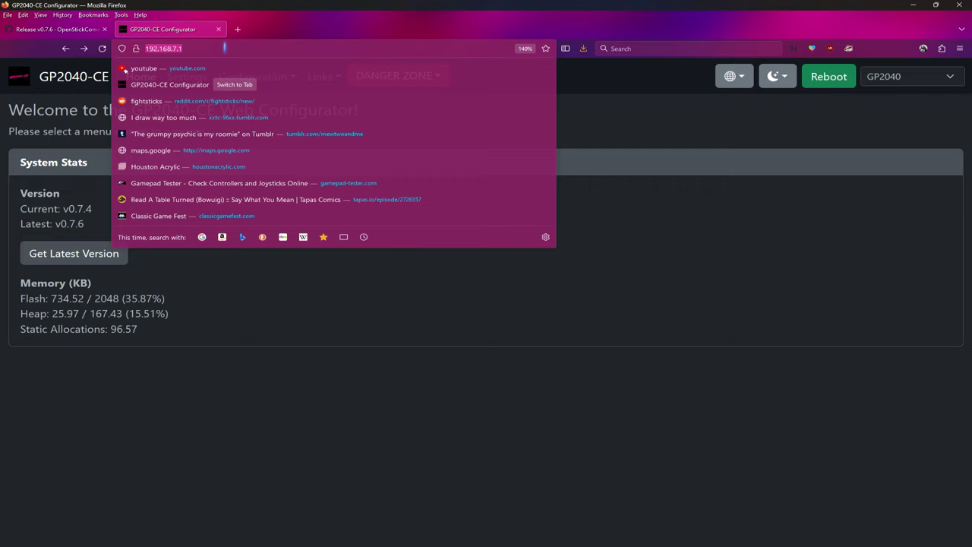
{"action": "key", "text": "Return"}
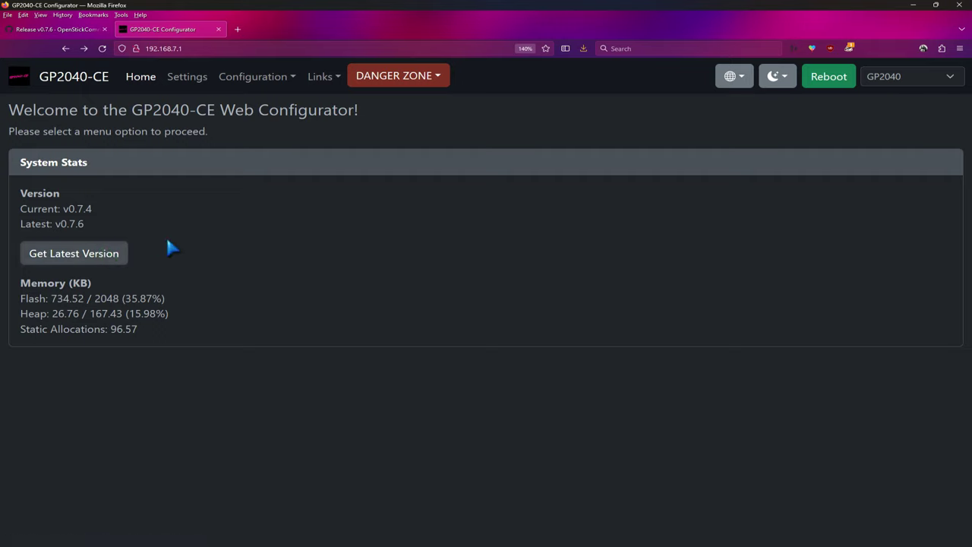
Look over the Settings page: XInput mode, Last Win SOCD cleaning and the Hotkey Settings
{"action": "left_click", "coordinate": [198, 81]}
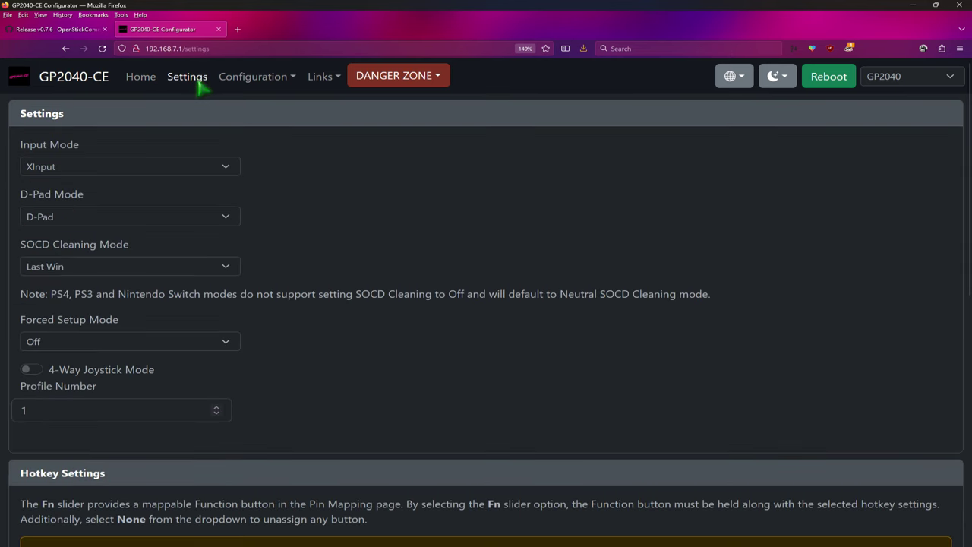
{"action": "scroll", "coordinate": [225, 276], "scroll_direction": "down", "scroll_amount": 3}
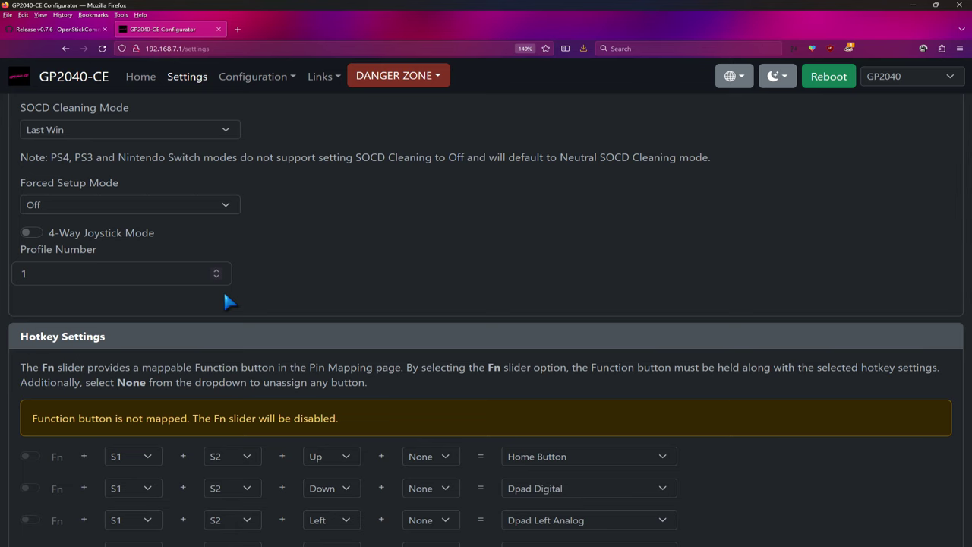
{"action": "scroll", "coordinate": [223, 313], "scroll_direction": "down", "scroll_amount": 7}
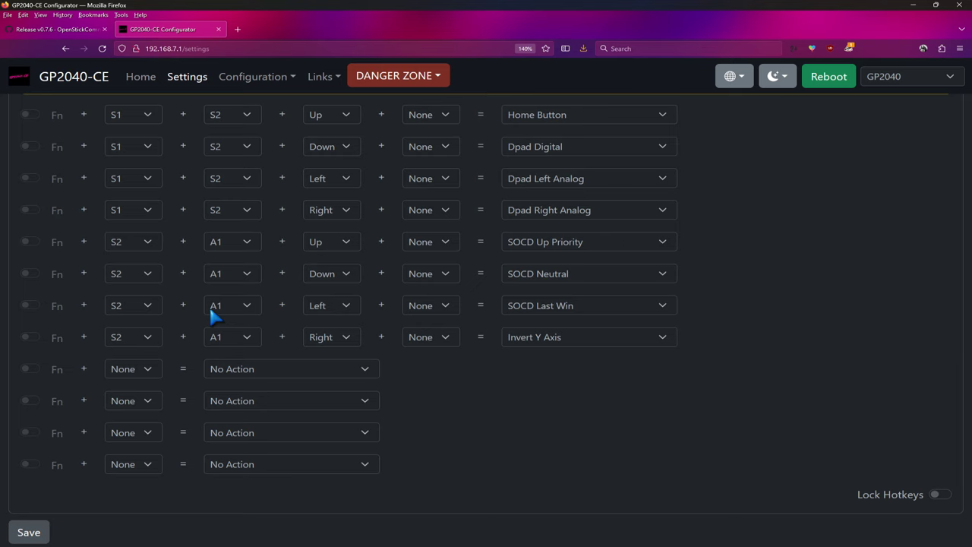
{"action": "scroll", "coordinate": [215, 315], "scroll_direction": "up", "scroll_amount": 10}
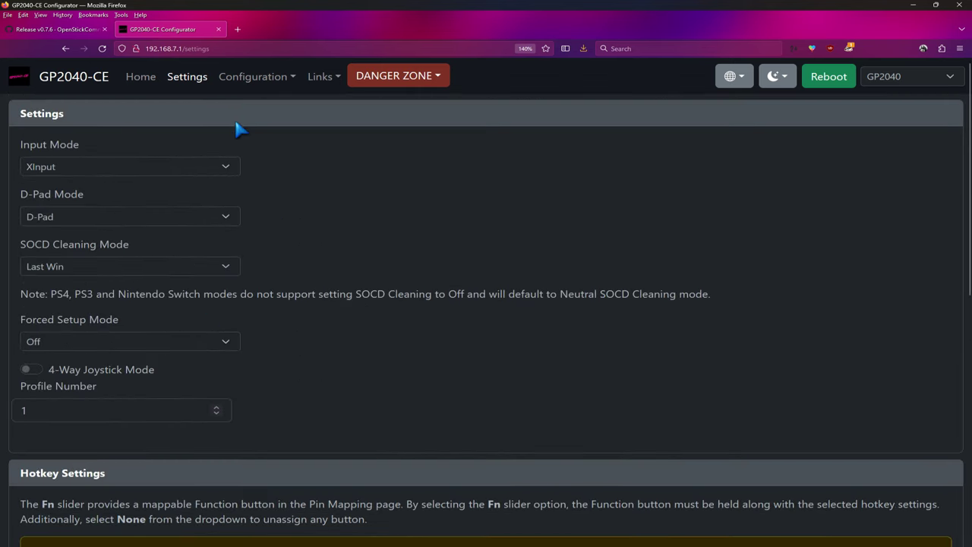
{"action": "left_click", "coordinate": [253, 79]}
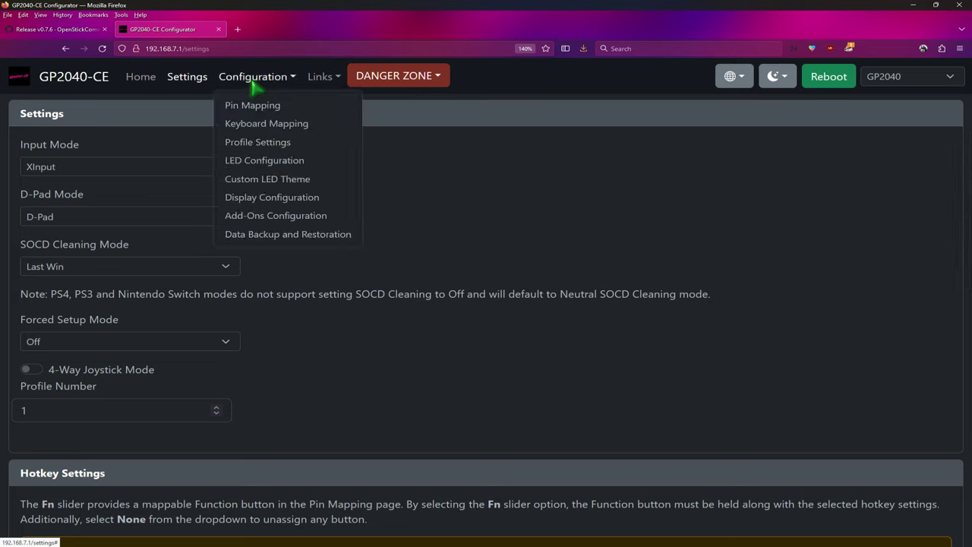
Export all options from Data Backup and Restoration to gp2040ce_backup_20240109023755042.gp2040
{"action": "left_click", "coordinate": [276, 236]}
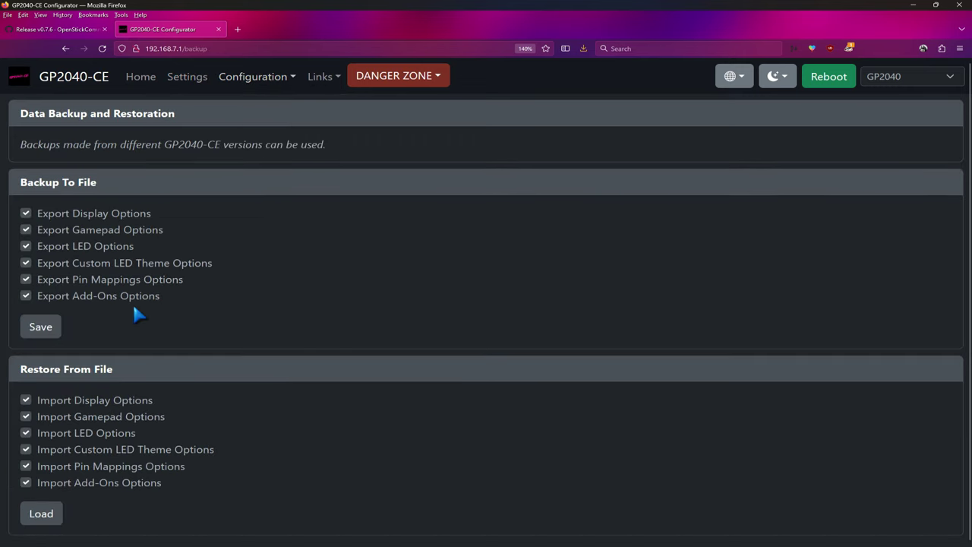
{"action": "left_click", "coordinate": [51, 331]}
View B3's normal and pressed colours in the Custom LED Theme, zoomed out, without changing them
{"action": "left_click", "coordinate": [272, 76]}
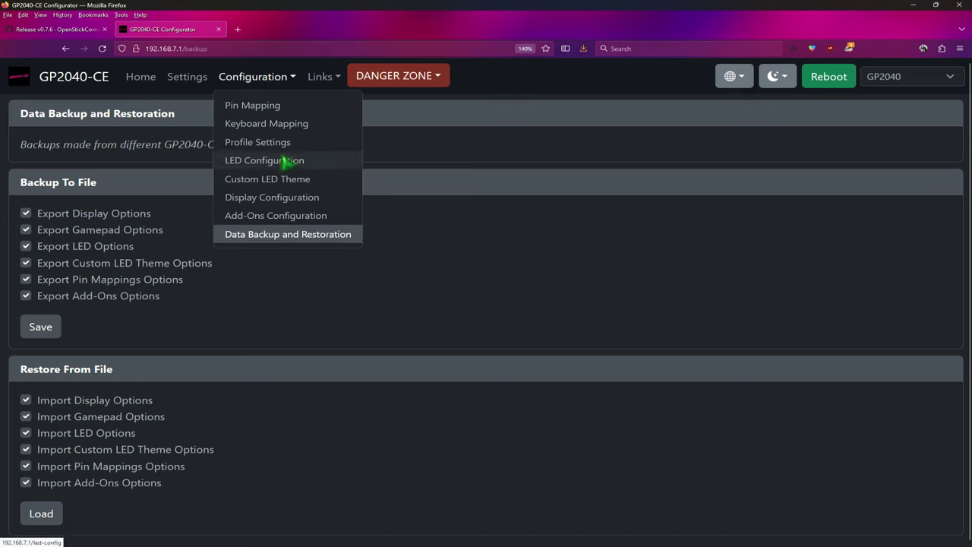
{"action": "left_click", "coordinate": [287, 181]}
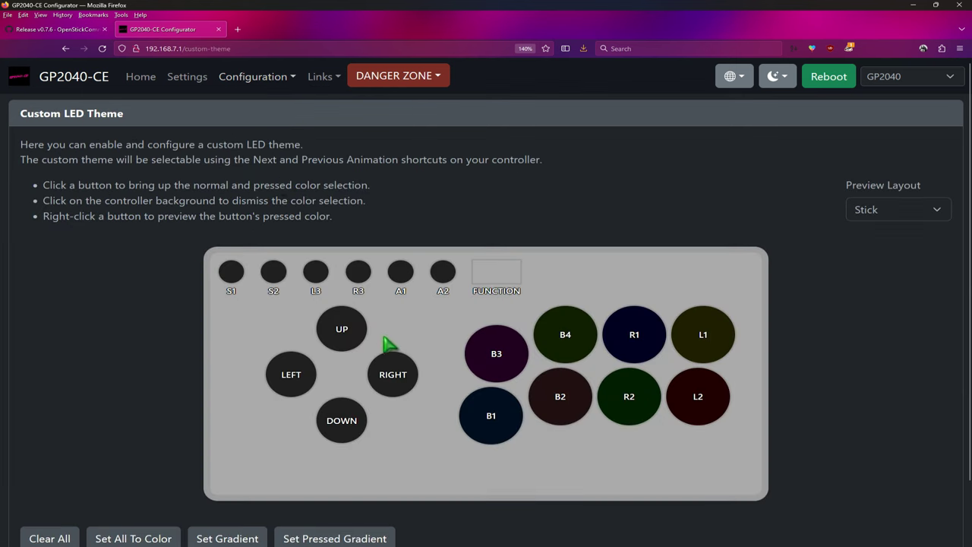
{"action": "left_click", "coordinate": [487, 360]}
{"action": "scroll", "coordinate": [487, 360], "scroll_direction": "down", "scroll_amount": 2}
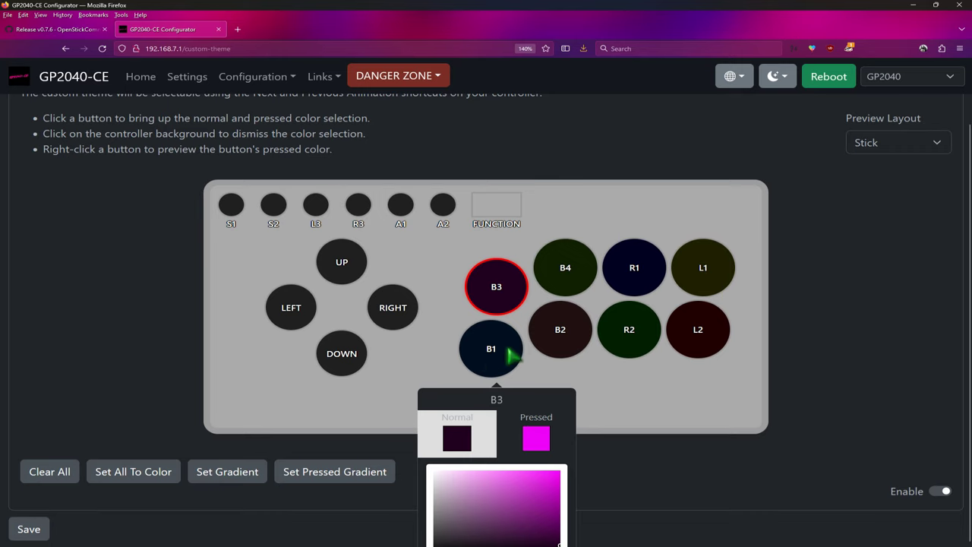
{"action": "left_click", "coordinate": [651, 385]}
{"action": "key", "text": "ctrl+minus"}
{"action": "key", "text": "ctrl+minus"}
{"action": "key", "text": "ctrl+minus"}
{"action": "left_click", "coordinate": [494, 296]}
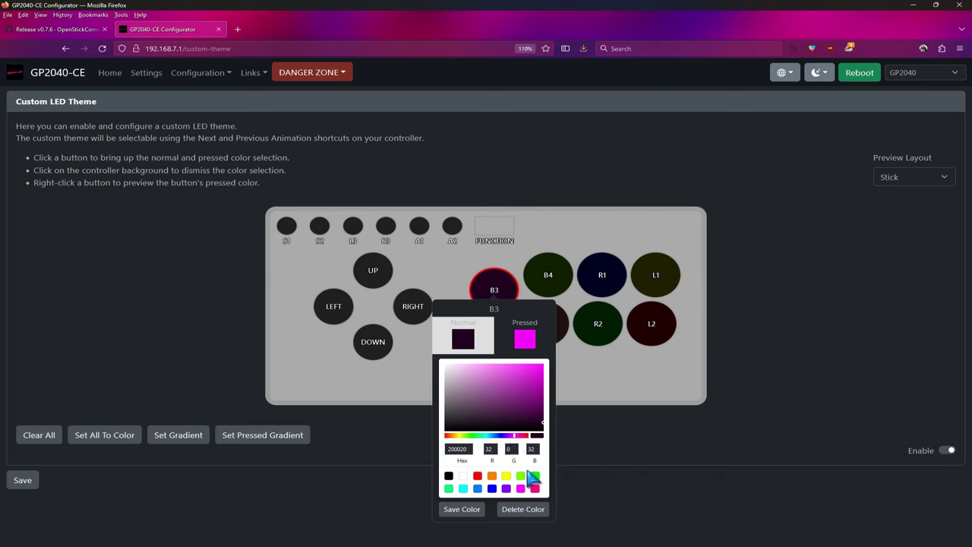
{"action": "left_click", "coordinate": [636, 445]}
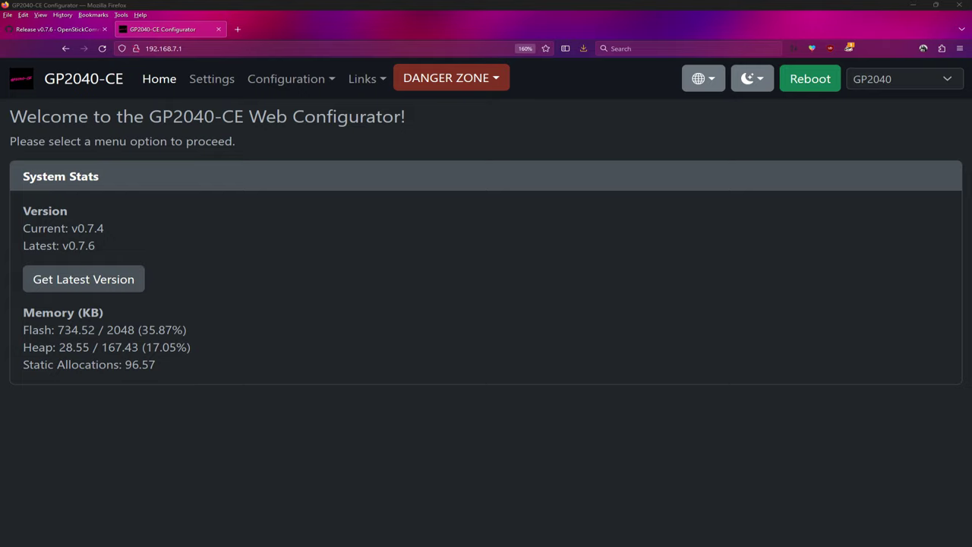
Reboot the controller into USB (BOOTSEL) mode and close the Reboot? dialog
{"action": "left_click", "coordinate": [810, 85]}
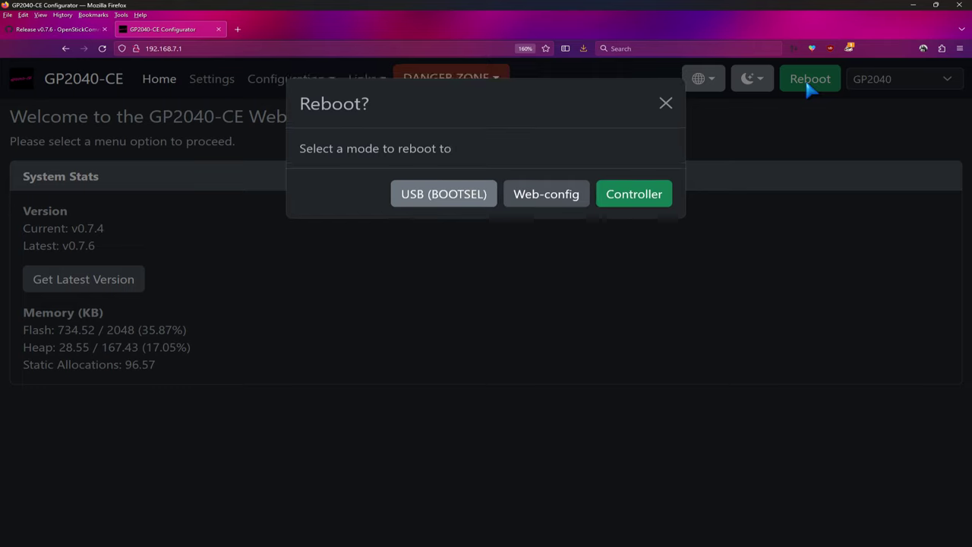
{"action": "left_click", "coordinate": [427, 202]}
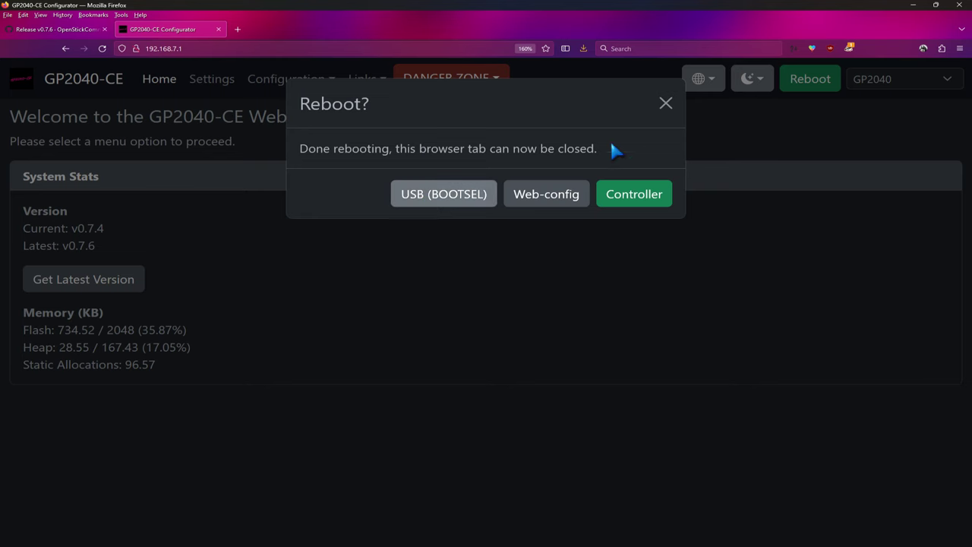
{"action": "left_click", "coordinate": [665, 103]}
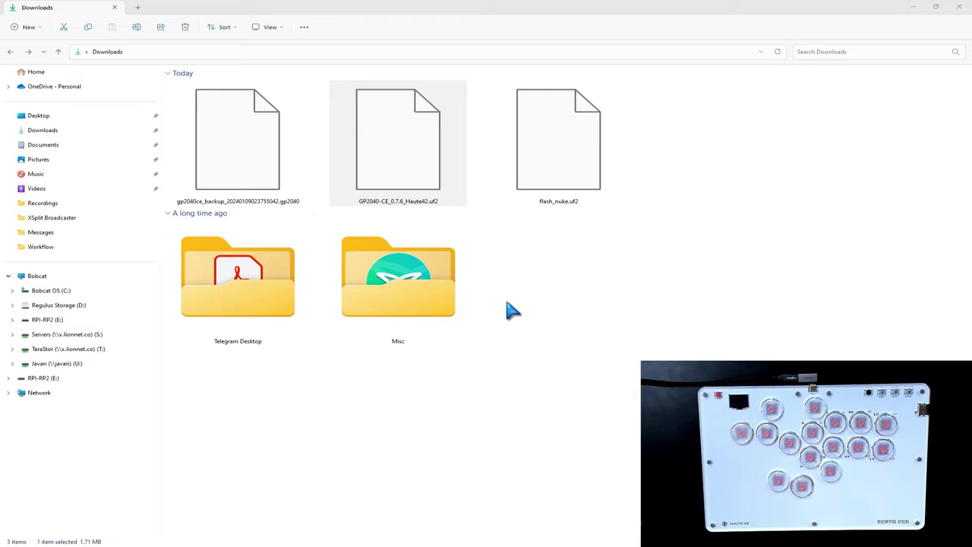
Select GP2040-CE_0.7.6_Haute42.uf2 in Downloads, then open the RPI-RP2 (E:) drive
{"action": "left_click", "coordinate": [577, 199]}
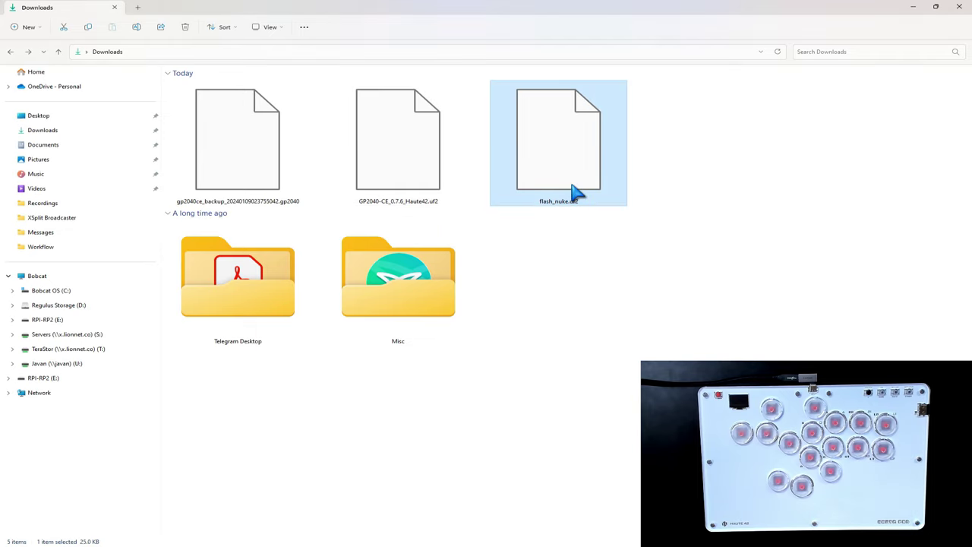
{"action": "left_click", "coordinate": [397, 173]}
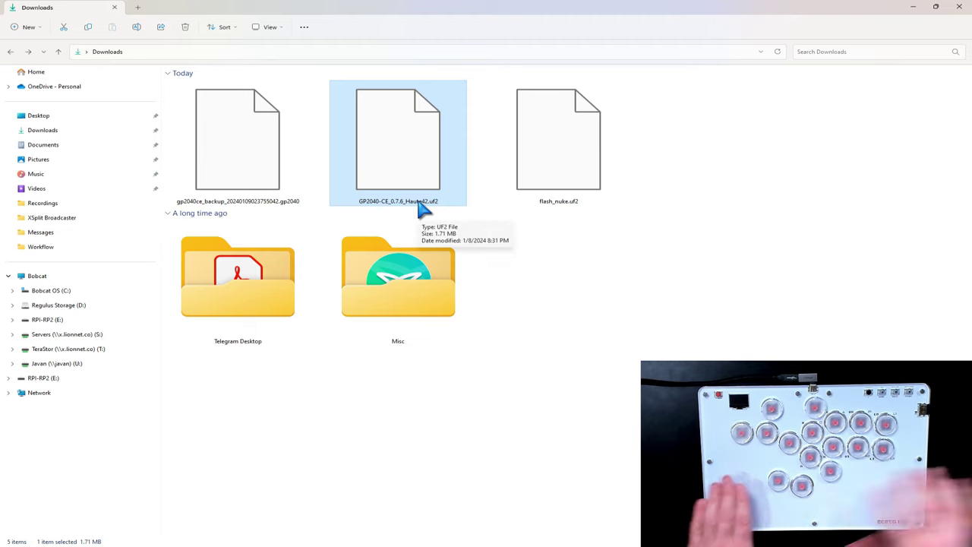
{"action": "left_click", "coordinate": [64, 325]}
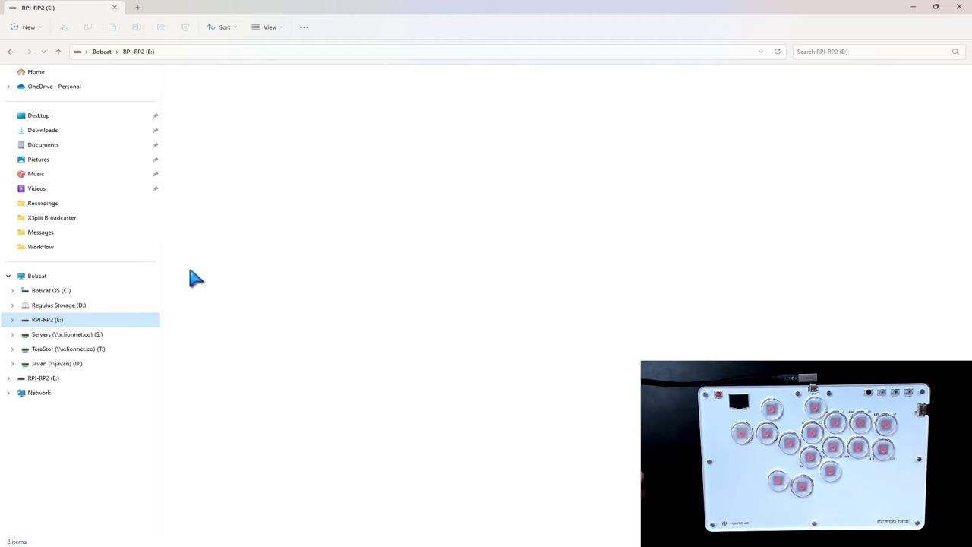
Drag flash_nuke.uf2 onto RPI-RP2 (E:) to wipe the controller, check the drive, return to Downloads
{"action": "left_click", "coordinate": [545, 159]}
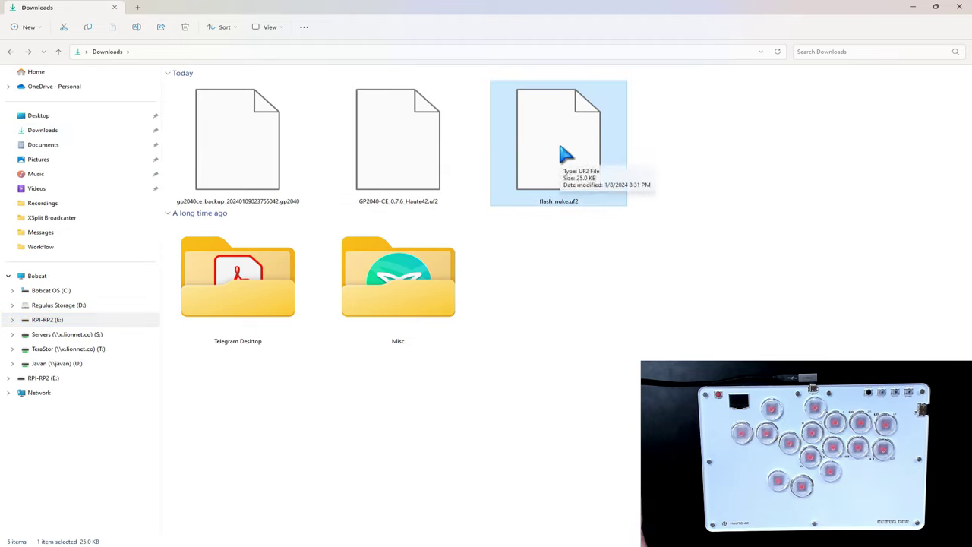
{"action": "left_click_drag", "start_coordinate": [561, 149], "coordinate": [42, 325]}
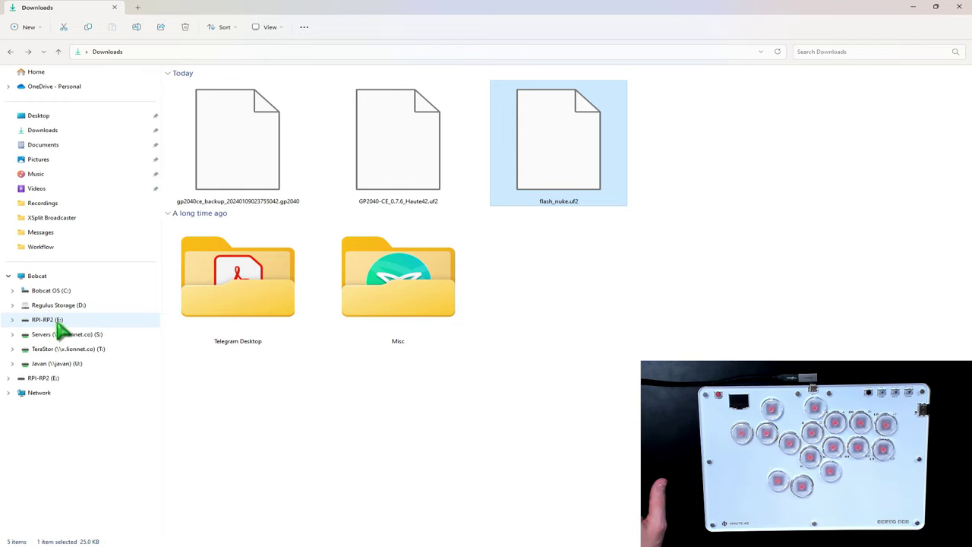
{"action": "left_click", "coordinate": [59, 325]}
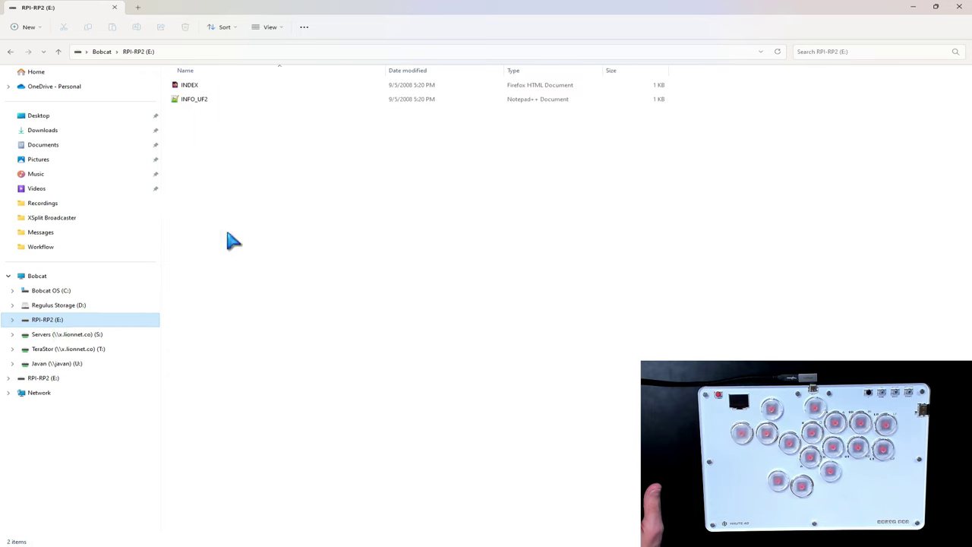
{"action": "key", "text": "alt+Left"}
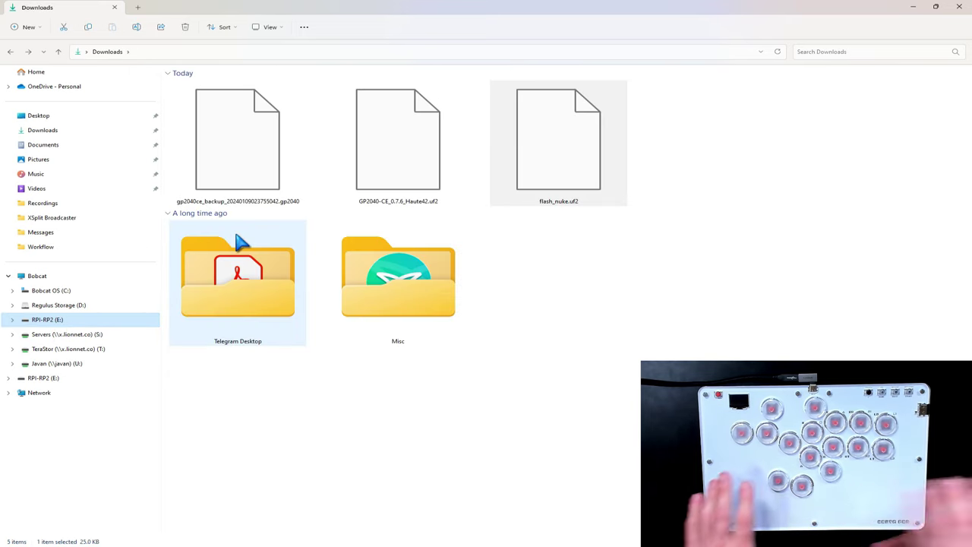
Drag GP2040-CE_0.7.6_Haute42.uf2 from Downloads onto the RPI-RP2 (E:) drive to flash v0.7.6
{"action": "left_click", "coordinate": [410, 173]}
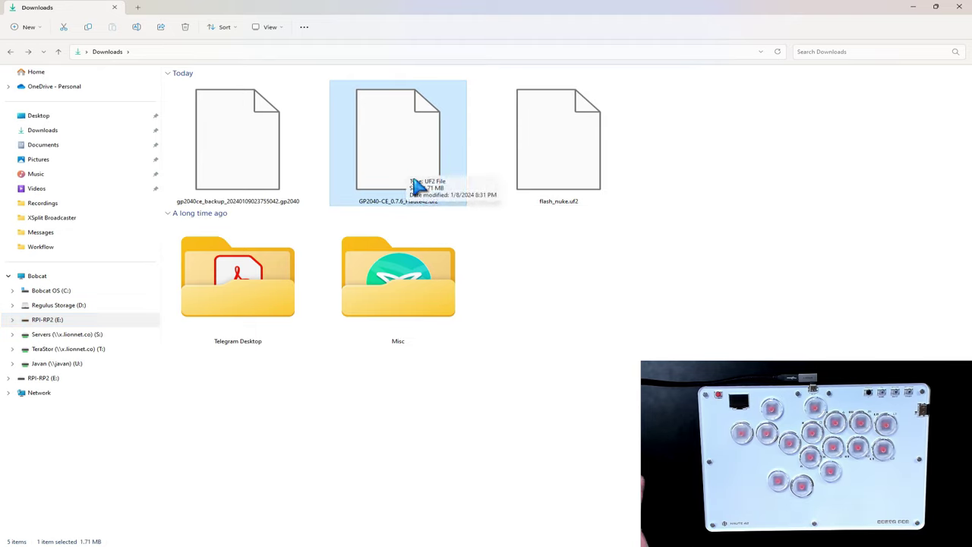
{"action": "left_click_drag", "start_coordinate": [392, 158], "coordinate": [78, 319]}
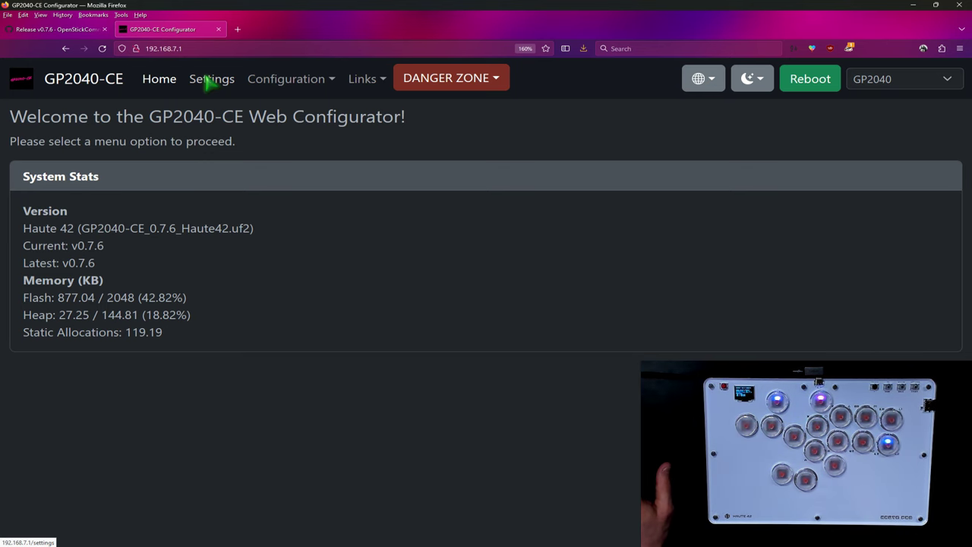
Set SOCD Cleaning Mode to Last Win on the v0.7.6 Settings page and save
{"action": "left_click", "coordinate": [209, 82]}
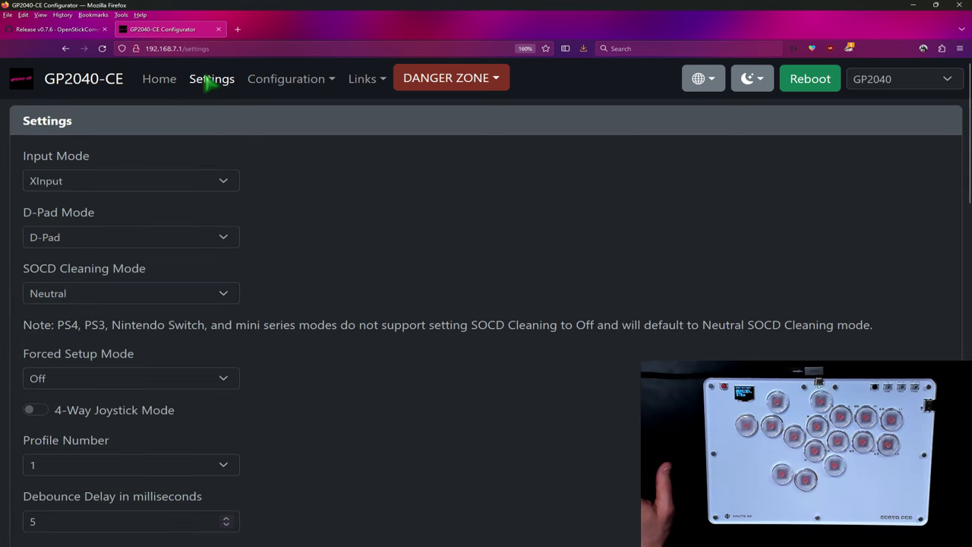
{"action": "left_click", "coordinate": [127, 294]}
{"action": "left_click", "coordinate": [128, 366]}
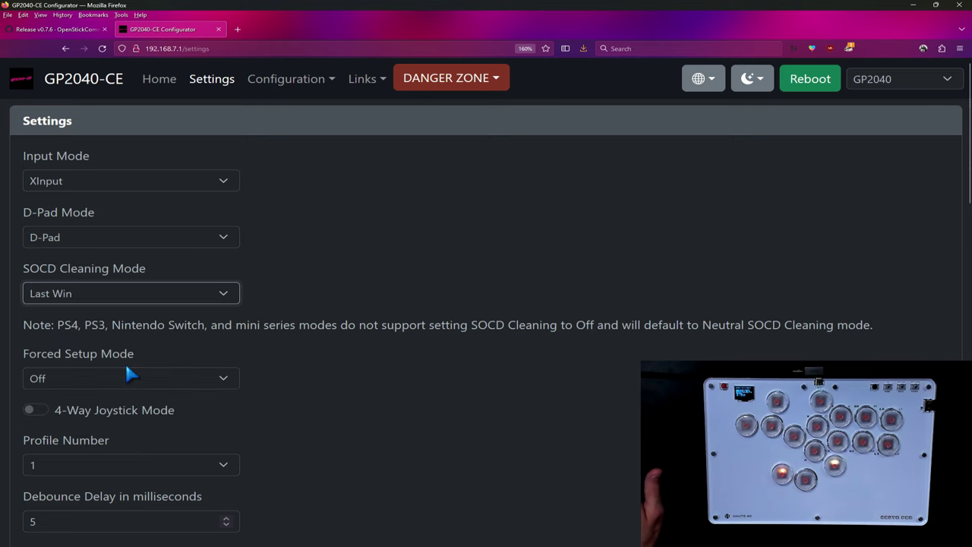
{"action": "scroll", "coordinate": [147, 347], "scroll_direction": "down", "scroll_amount": 3}
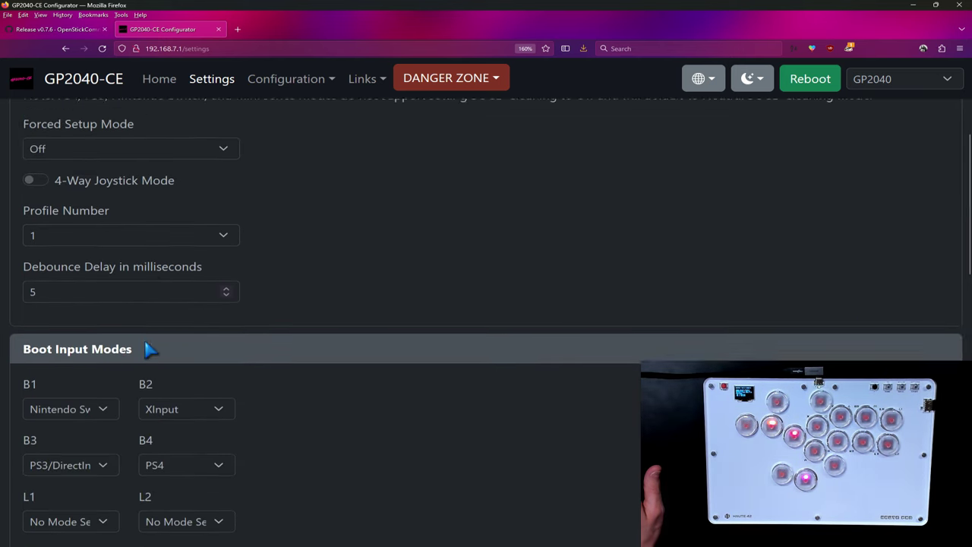
{"action": "scroll", "coordinate": [148, 347], "scroll_direction": "down", "scroll_amount": 6}
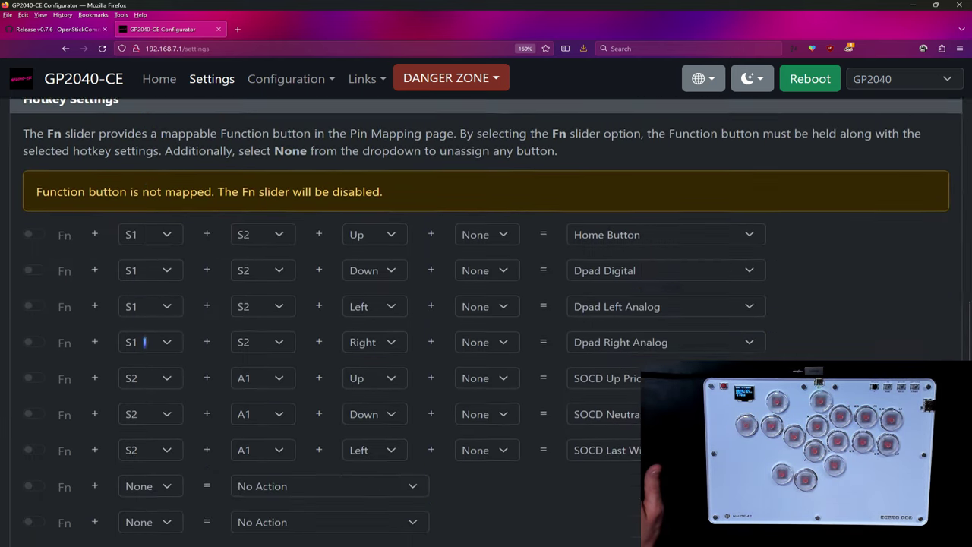
{"action": "scroll", "coordinate": [146, 347], "scroll_direction": "up", "scroll_amount": 7}
{"action": "scroll", "coordinate": [141, 347], "scroll_direction": "down", "scroll_amount": 11}
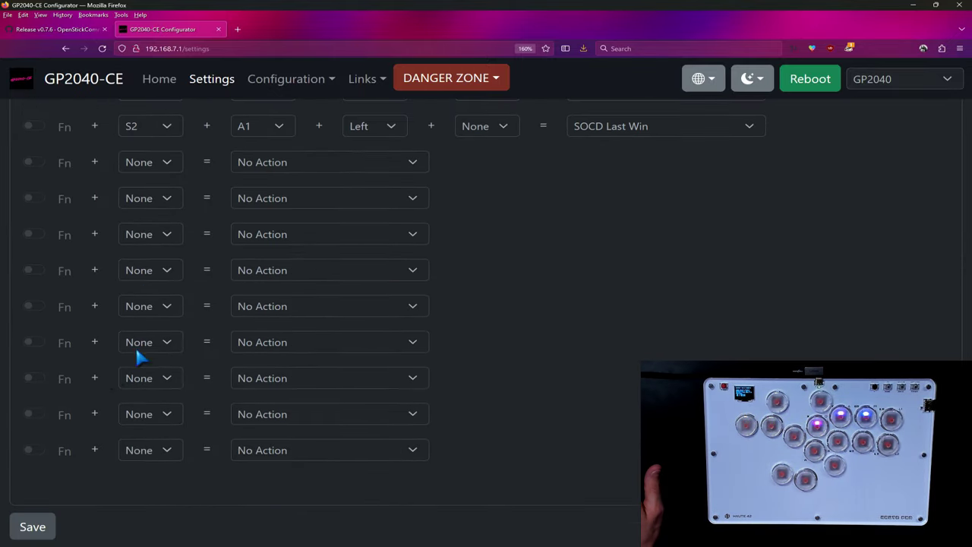
{"action": "left_click", "coordinate": [34, 527]}
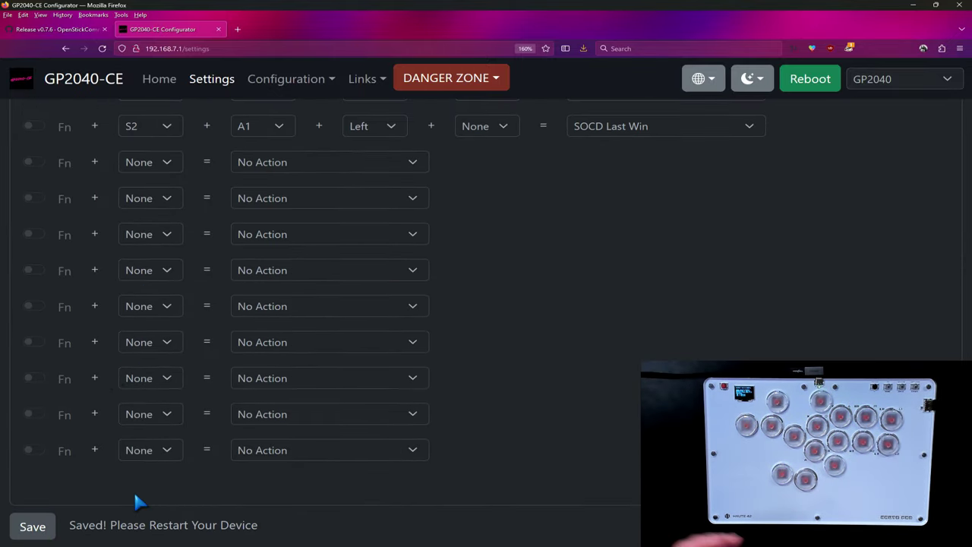
{"action": "left_click", "coordinate": [288, 79]}
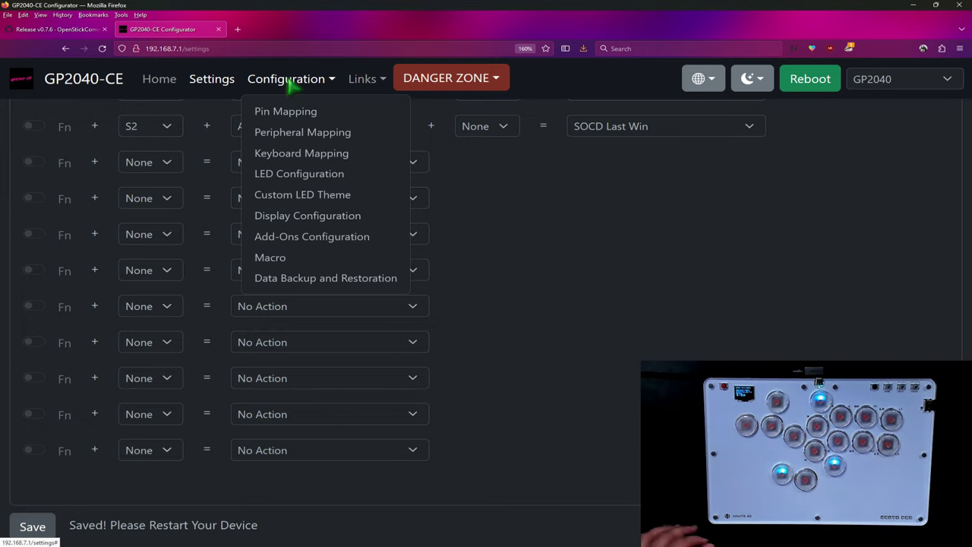
On the Custom LED Theme page, view the B3 and A2 colour settings, leaving both at 000000
{"action": "left_click", "coordinate": [293, 198]}
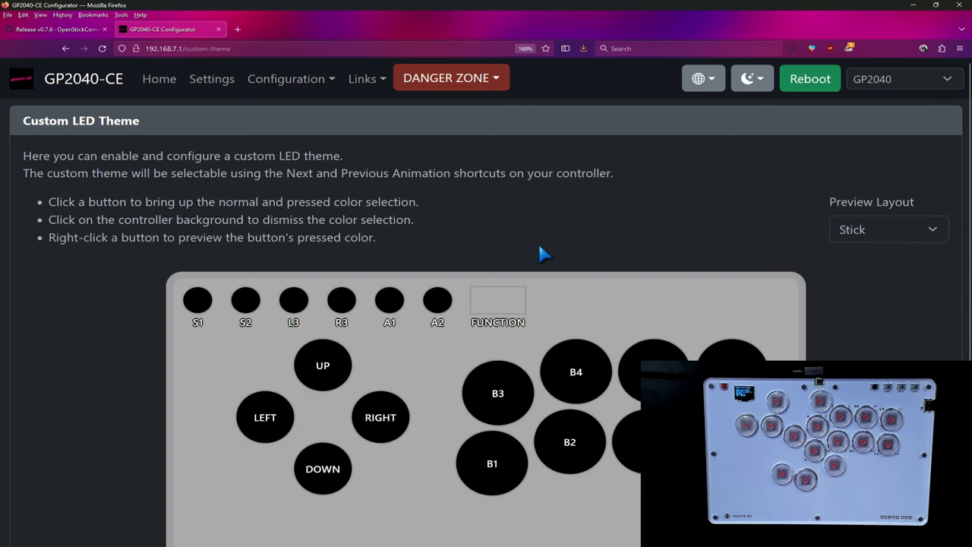
{"action": "scroll", "coordinate": [541, 253], "scroll_direction": "down", "scroll_amount": 3}
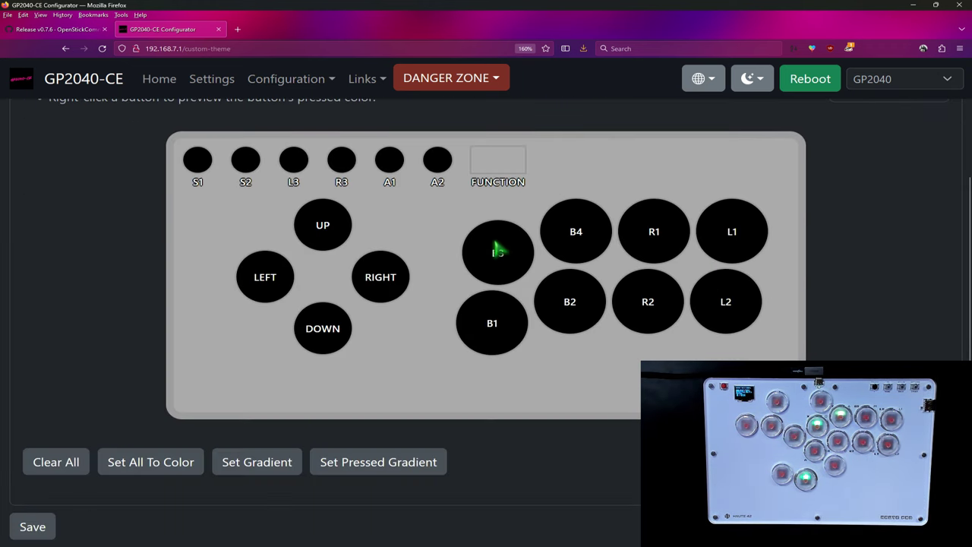
{"action": "left_click", "coordinate": [498, 251]}
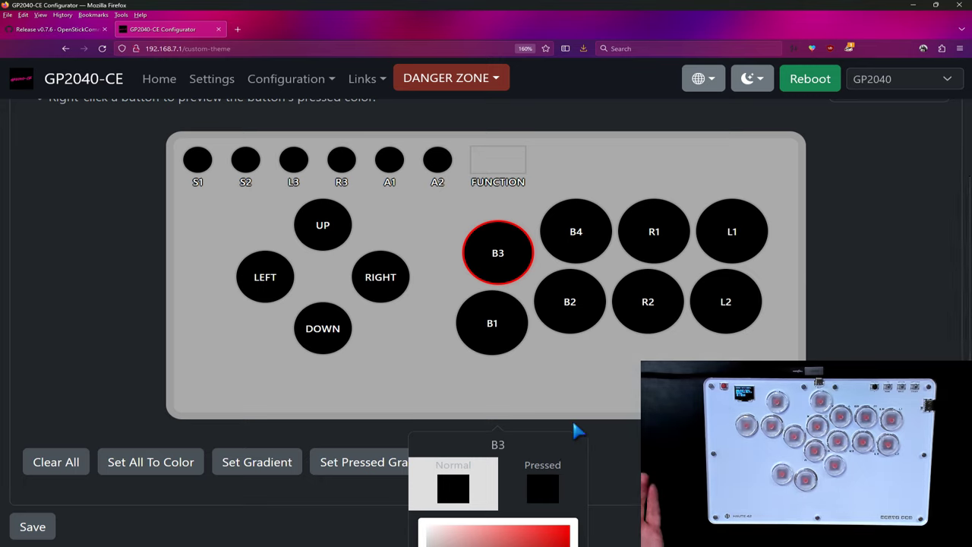
{"action": "left_click", "coordinate": [437, 166]}
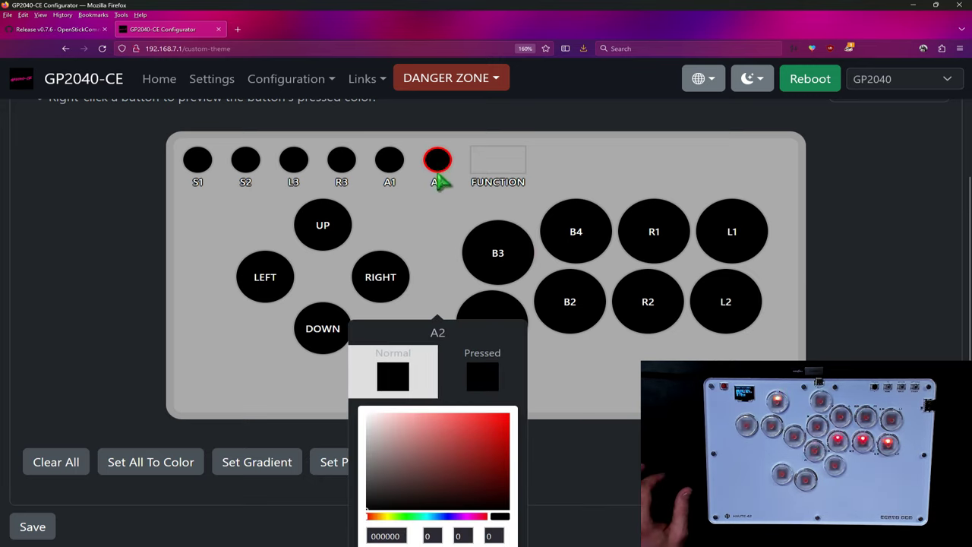
{"action": "left_click", "coordinate": [625, 373]}
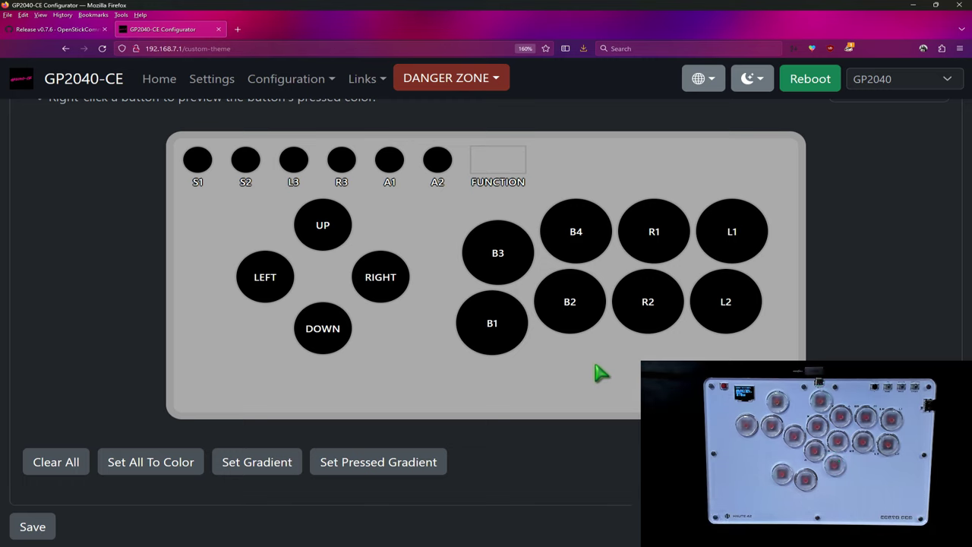
{"action": "left_click", "coordinate": [304, 89]}
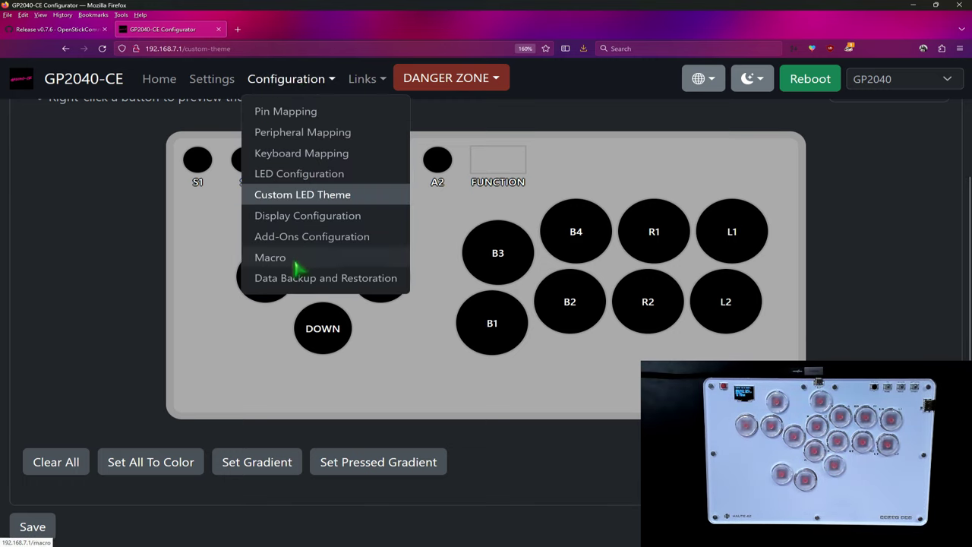
Back up all settings from Data Backup and Restoration to gp2040ce_backup_20240109024737999.gp2040
{"action": "left_click", "coordinate": [273, 278]}
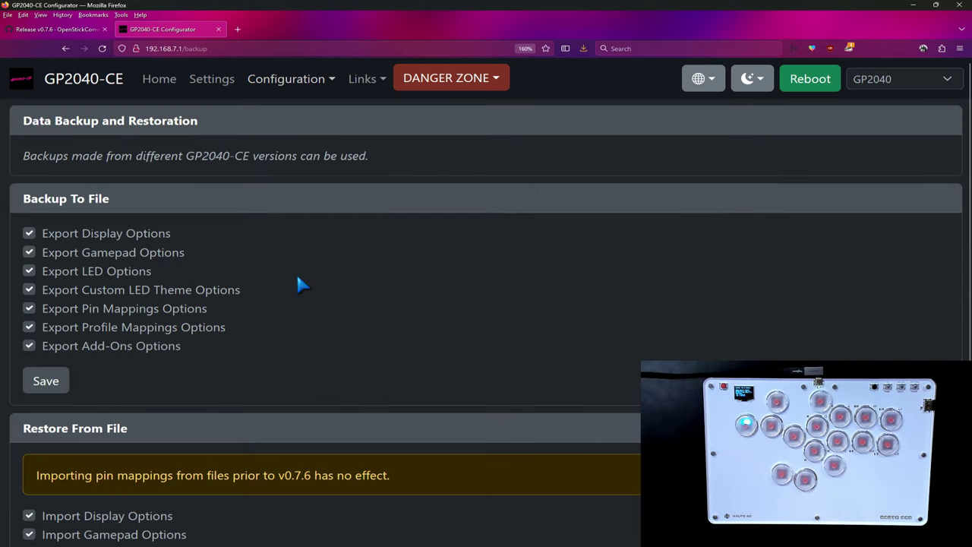
{"action": "left_click", "coordinate": [59, 384]}
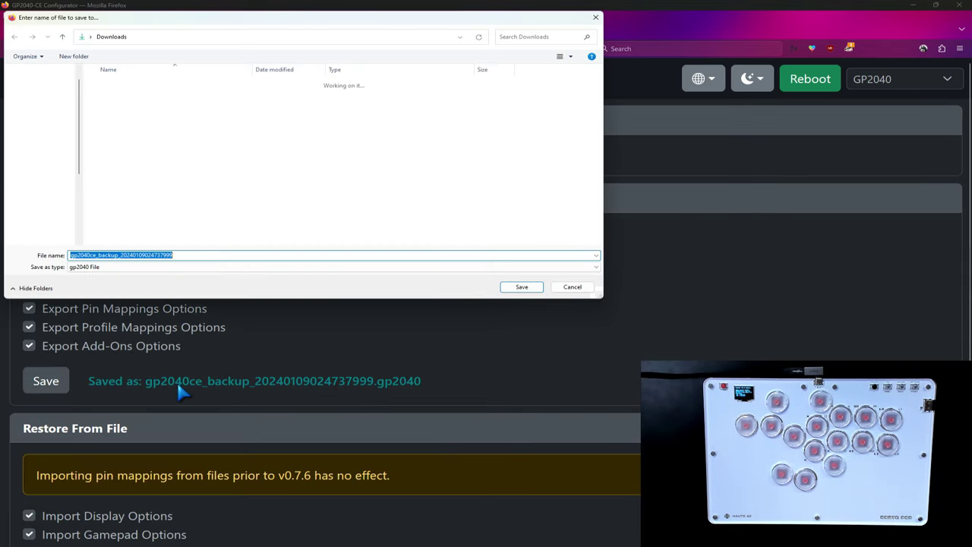
{"action": "left_click", "coordinate": [523, 287]}
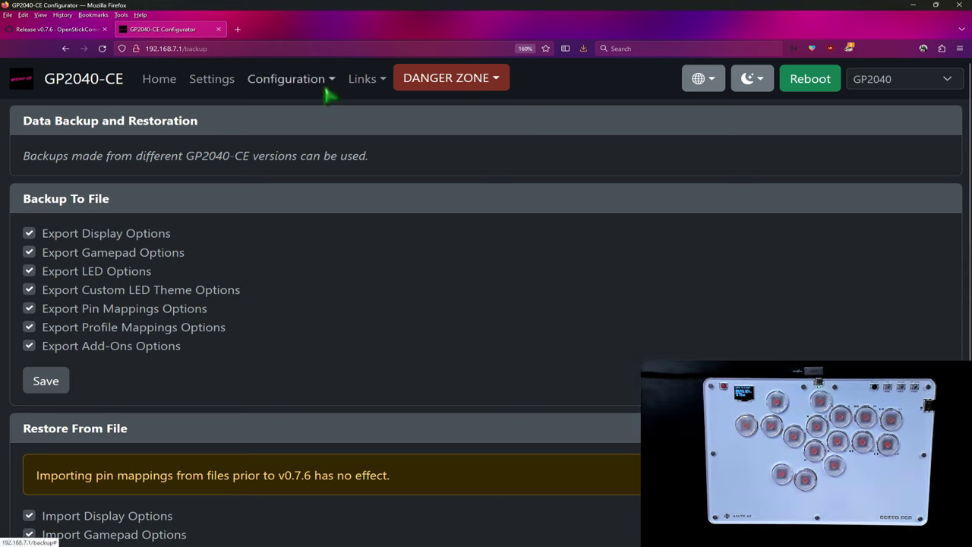
Reboot the device in Controller mode
{"action": "left_click", "coordinate": [803, 85]}
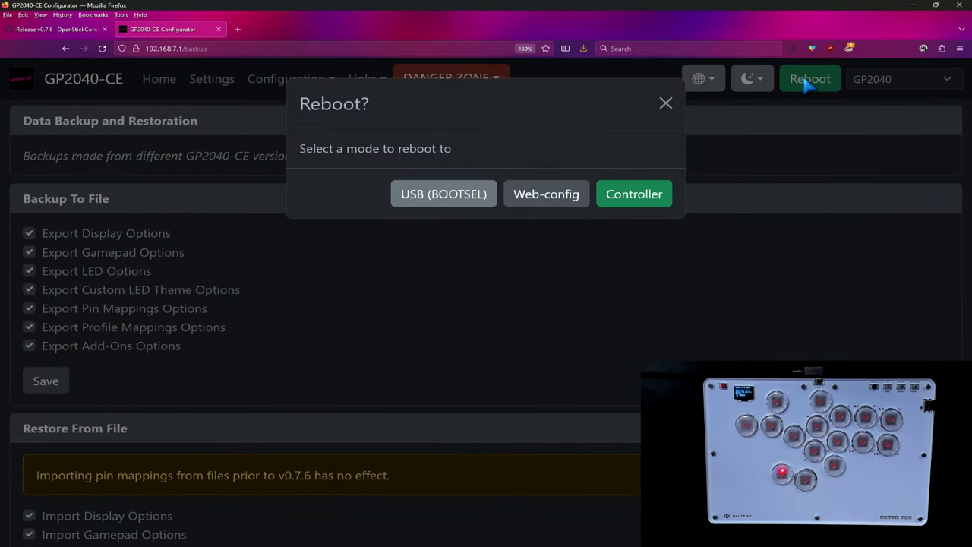
{"action": "left_click", "coordinate": [632, 197]}
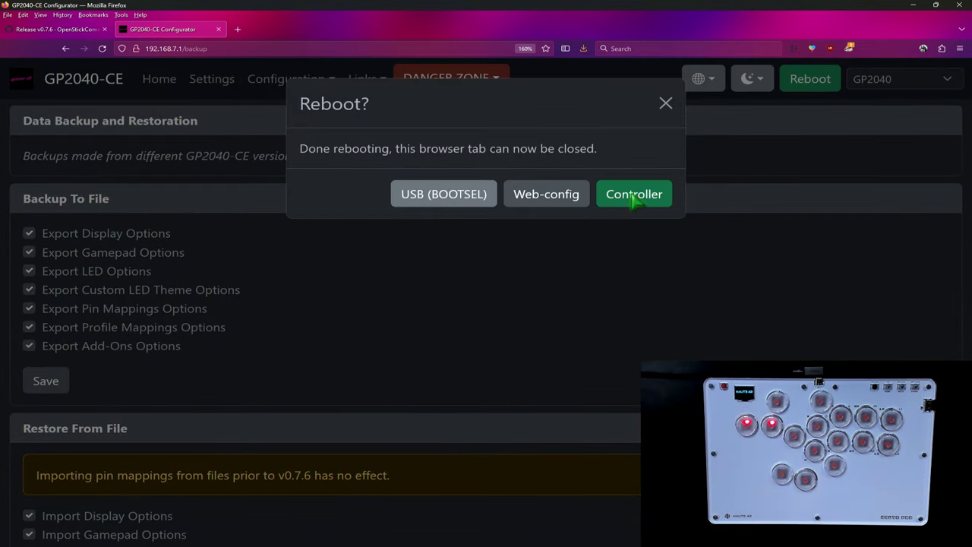